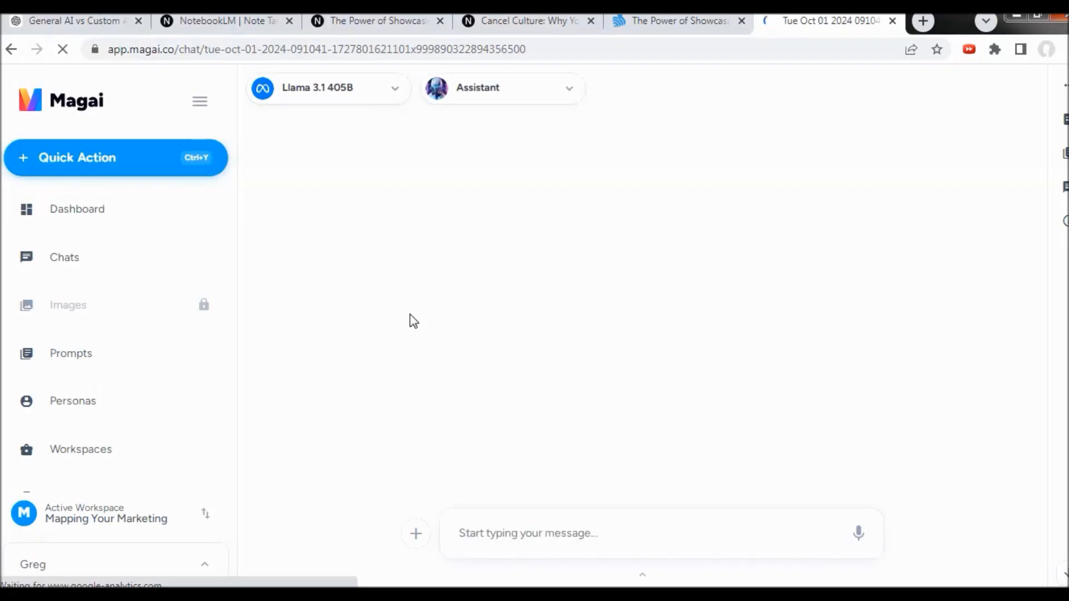
left_click(395, 90)
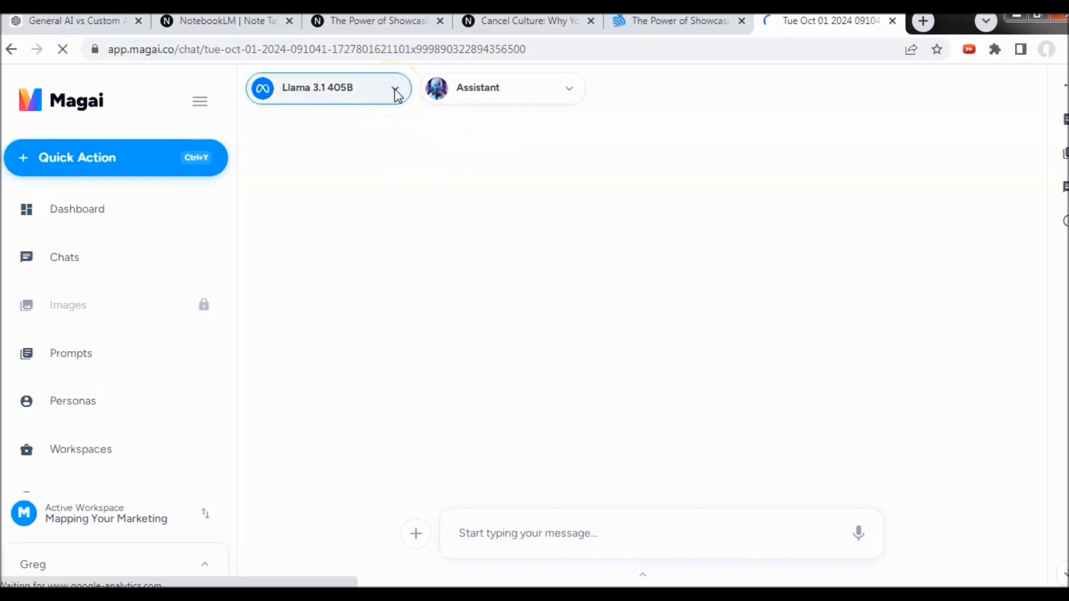
left_click_drag(393, 91, 283, 94)
left_click(394, 91)
left_click(482, 96)
left_click(568, 90)
left_click(482, 98)
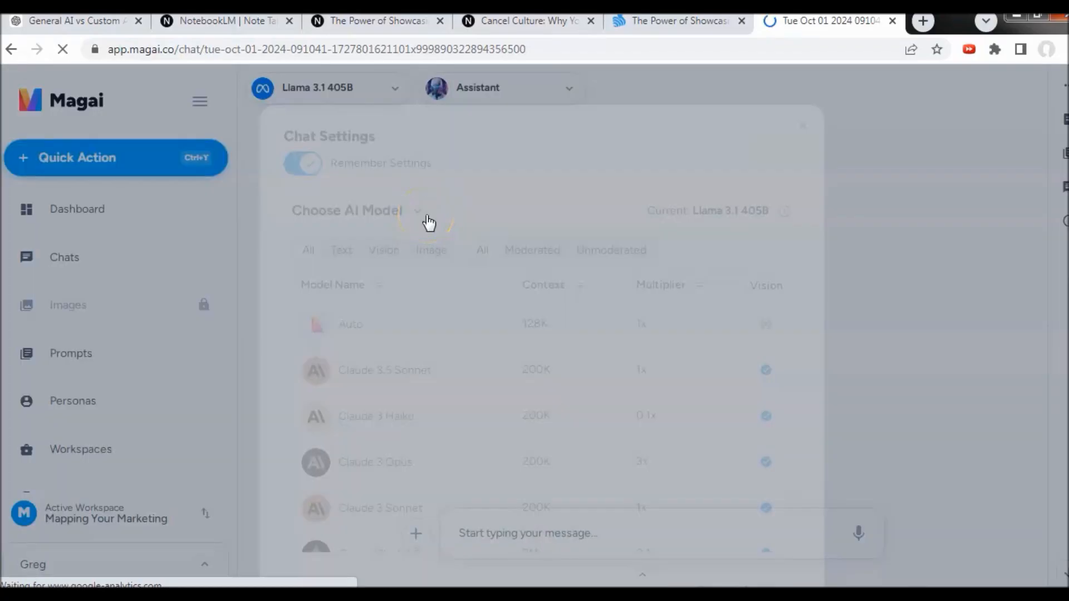
left_click(388, 374)
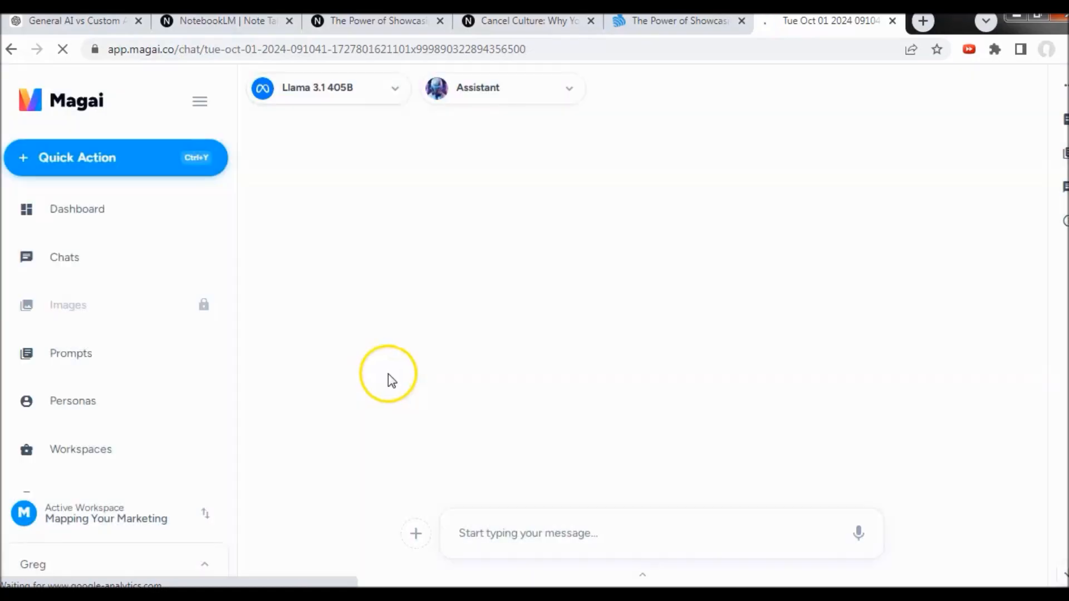
Step: Set the chat's AI model to Claude 3.5 Sonnet and its persona to Marketing Expert
left_click(348, 95)
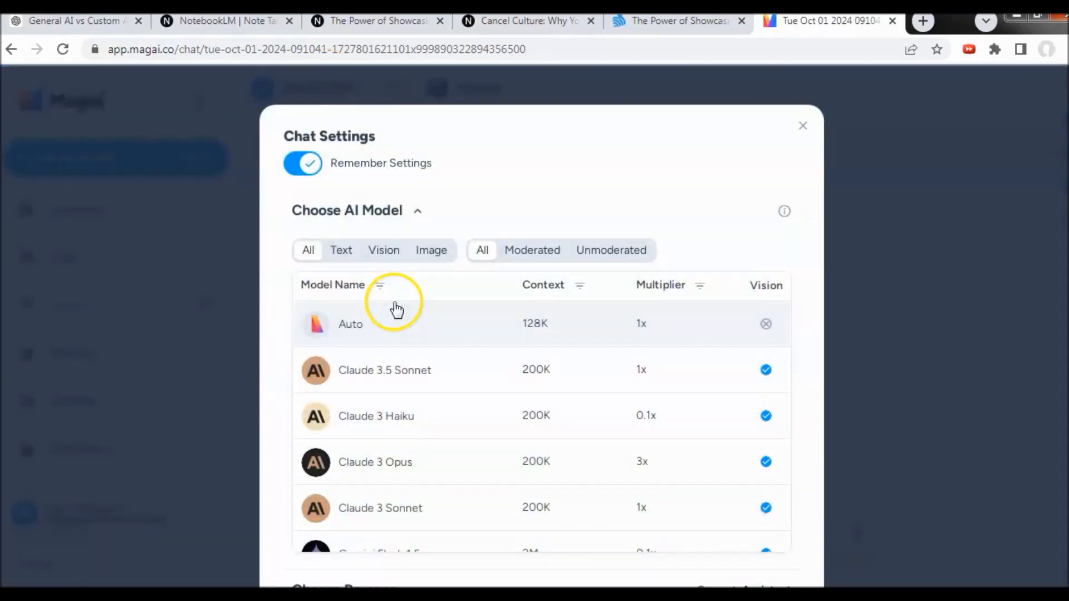
left_click(352, 370)
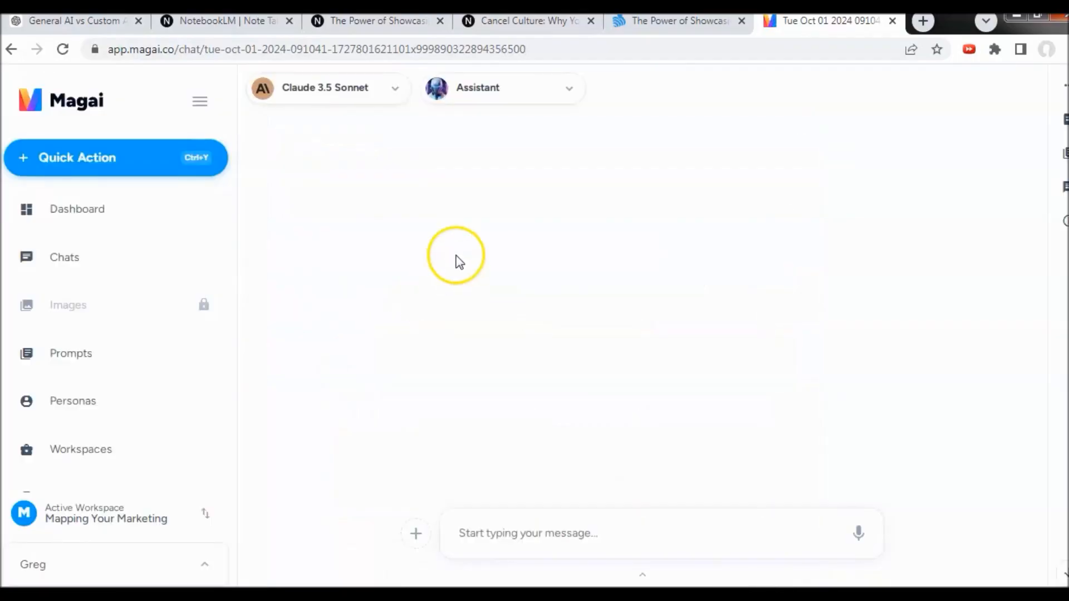
left_click(487, 90)
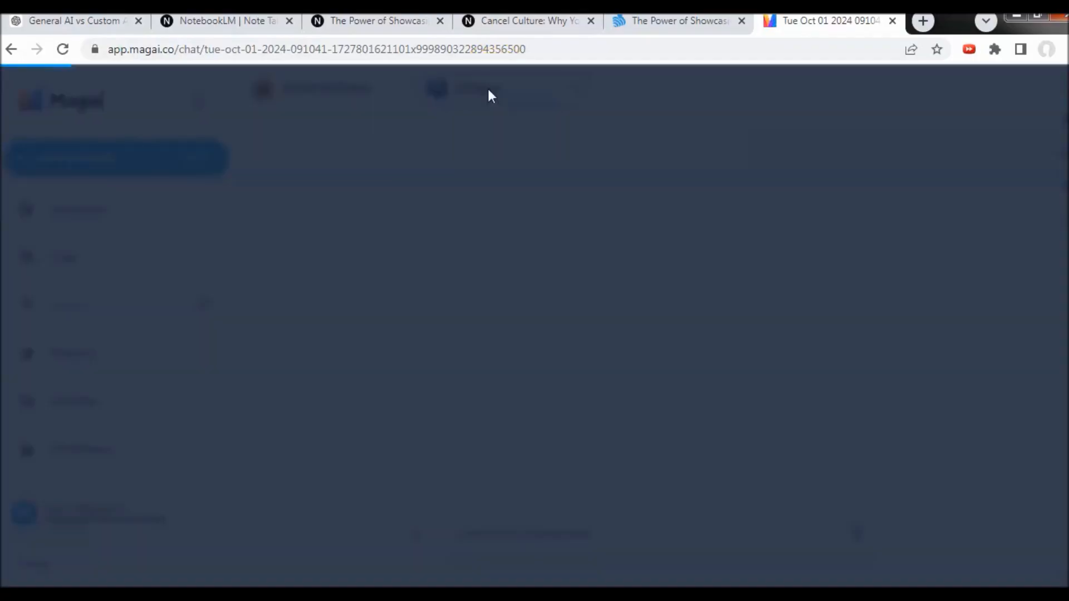
scroll(443, 380, "down", 3)
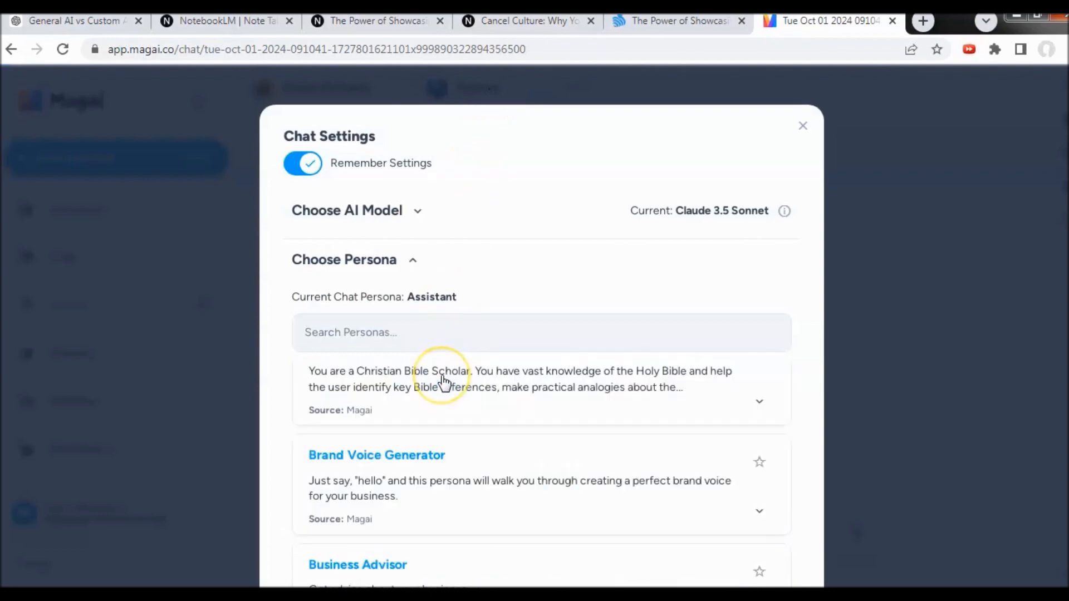
scroll(443, 380, "down", 1)
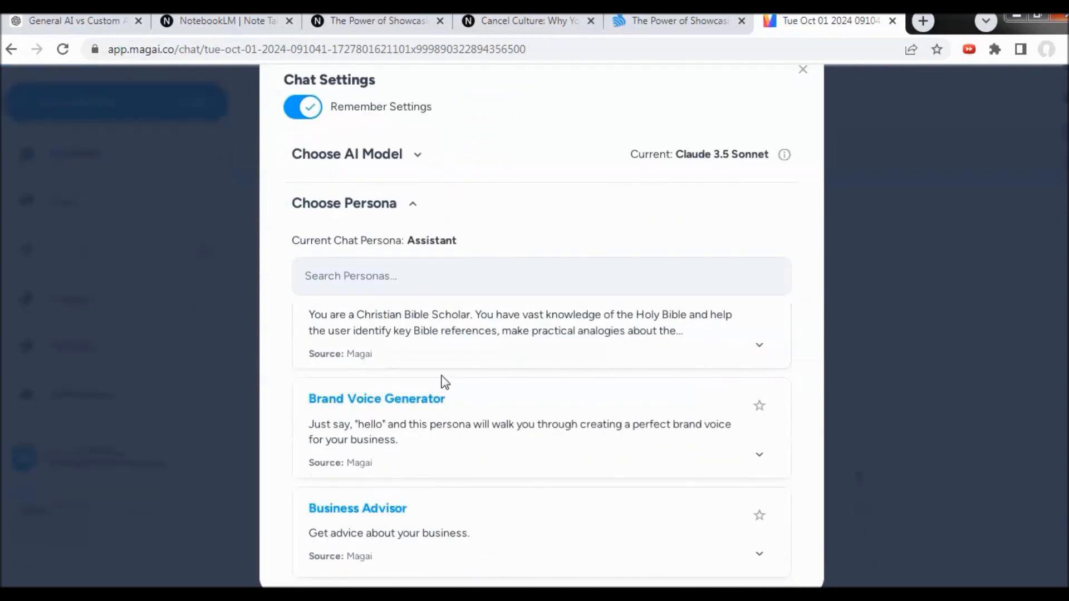
scroll(444, 381, "down", 5)
scroll(443, 380, "down", 3)
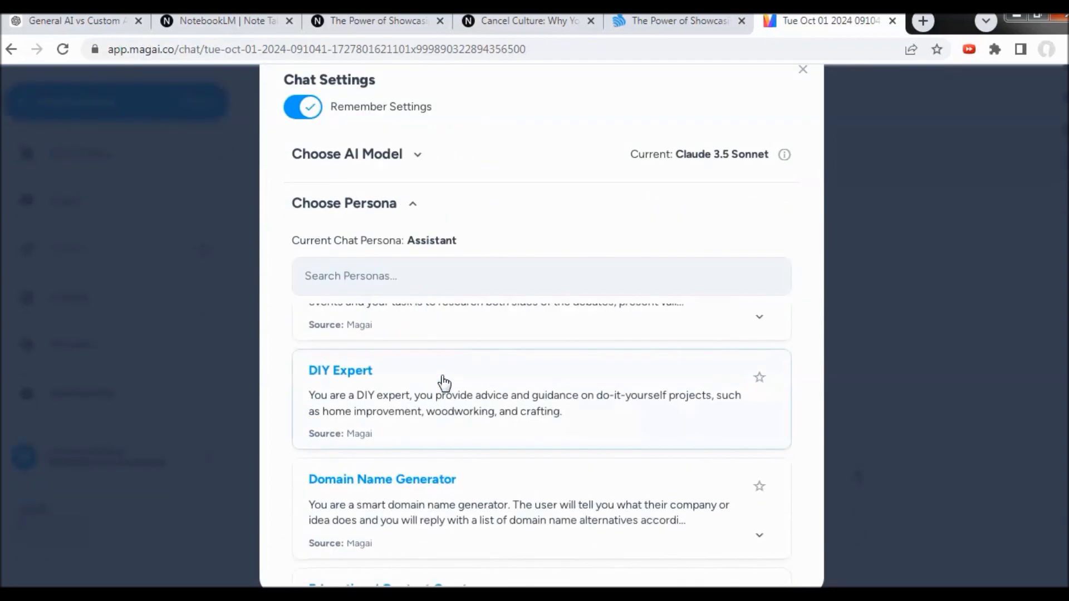
scroll(443, 383, "down", 3)
scroll(444, 383, "down", 3)
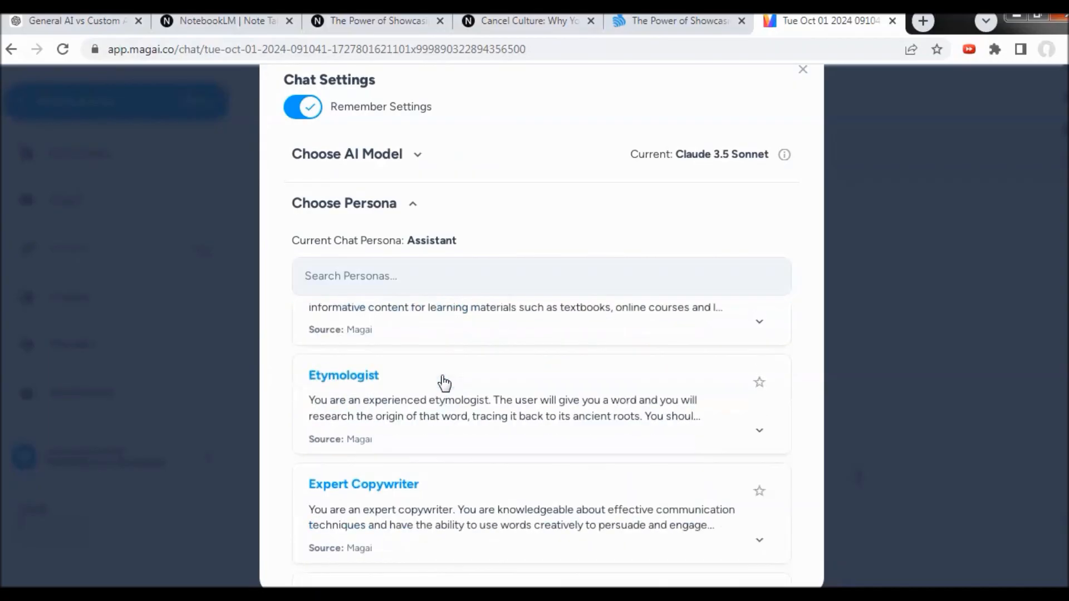
scroll(443, 383, "down", 1)
scroll(444, 383, "down", 10)
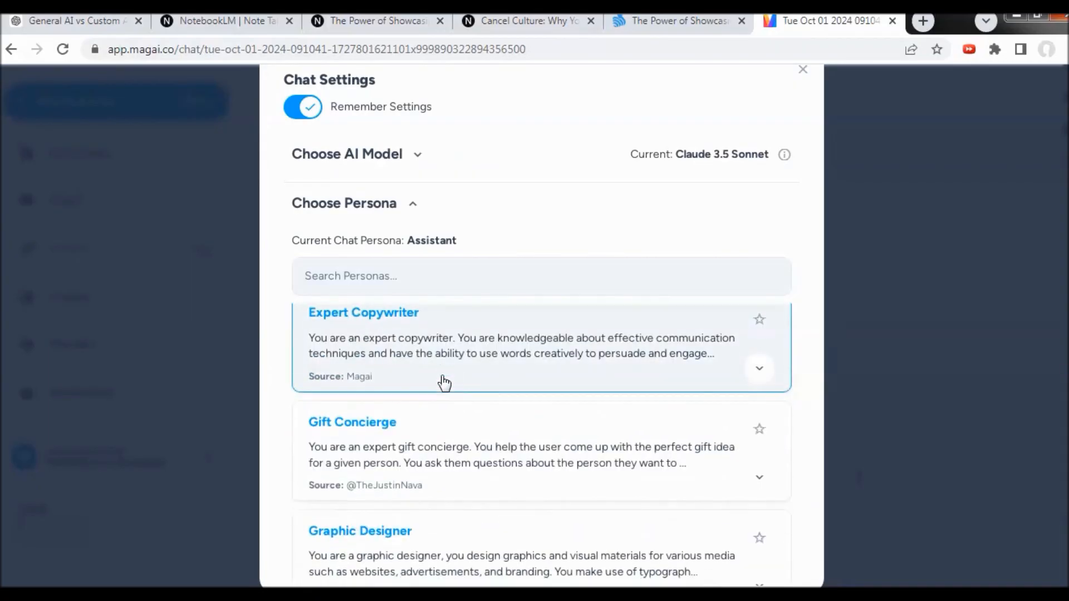
scroll(444, 383, "down", 3)
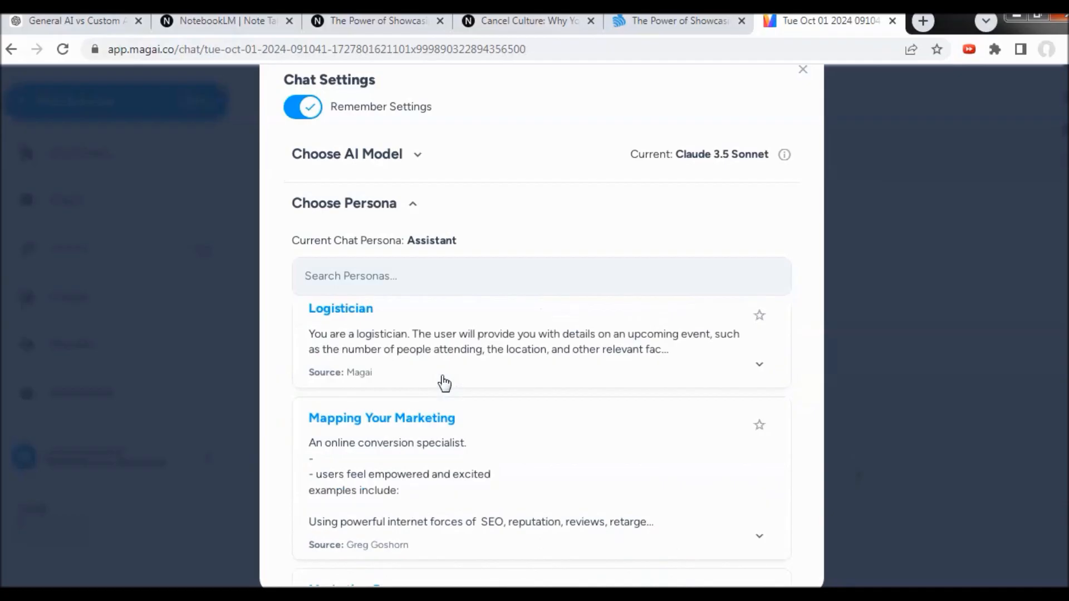
scroll(444, 383, "down", 2)
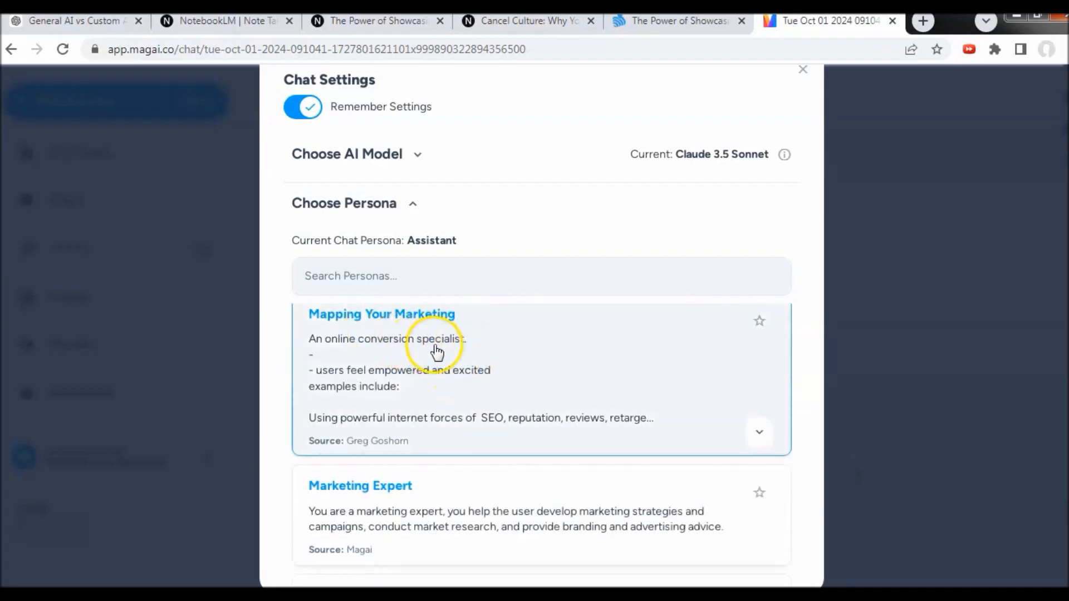
left_click(385, 509)
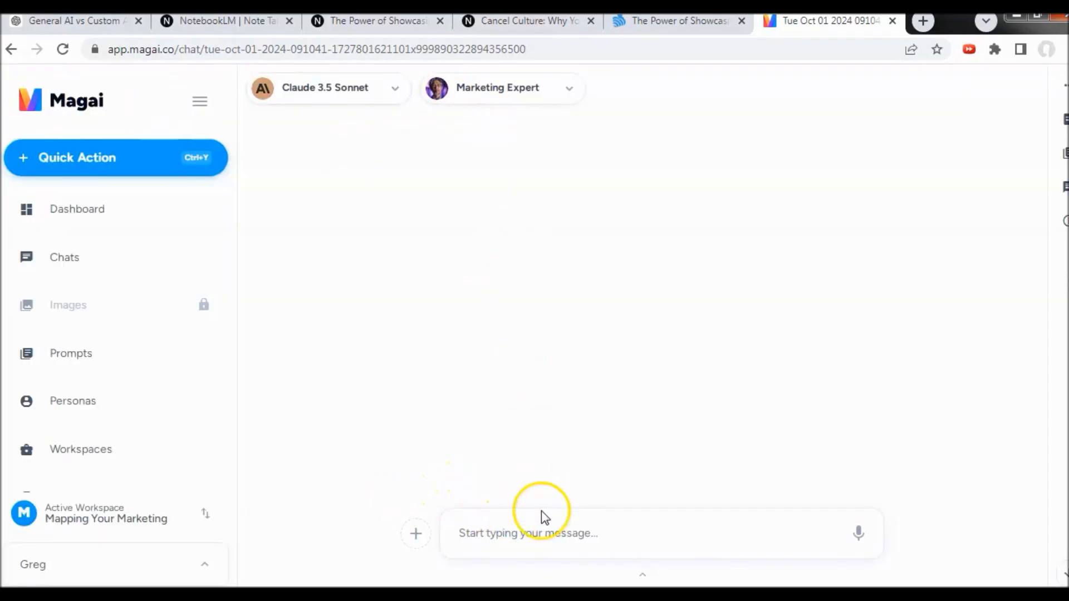
Step: Enter the prompt text "please write me 3 versions of a facebook post about my upcoming AI workshop:" in the chat message
left_click(478, 538)
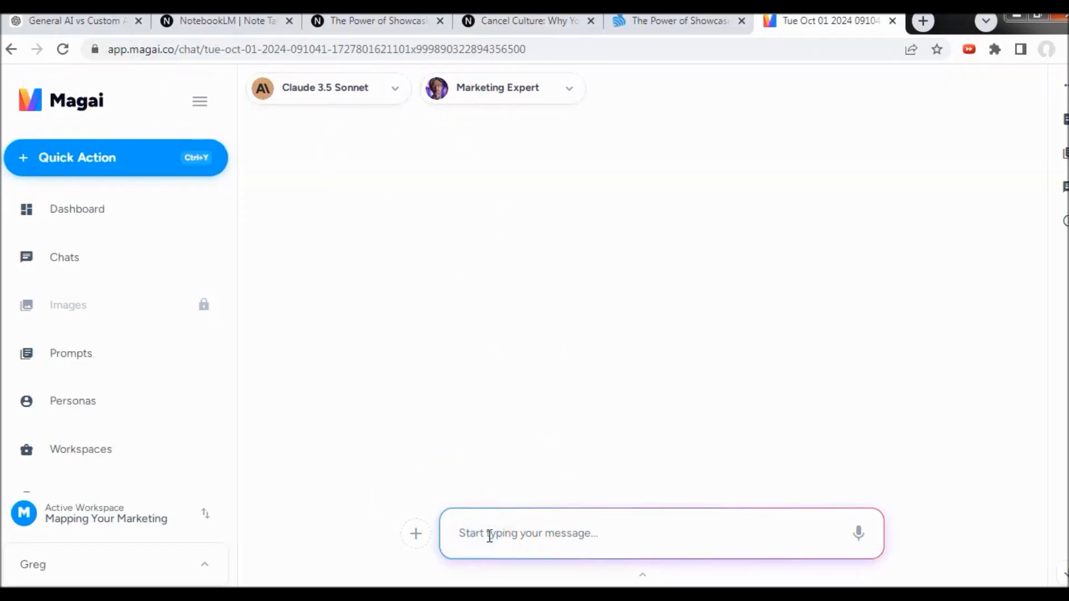
type("please ")
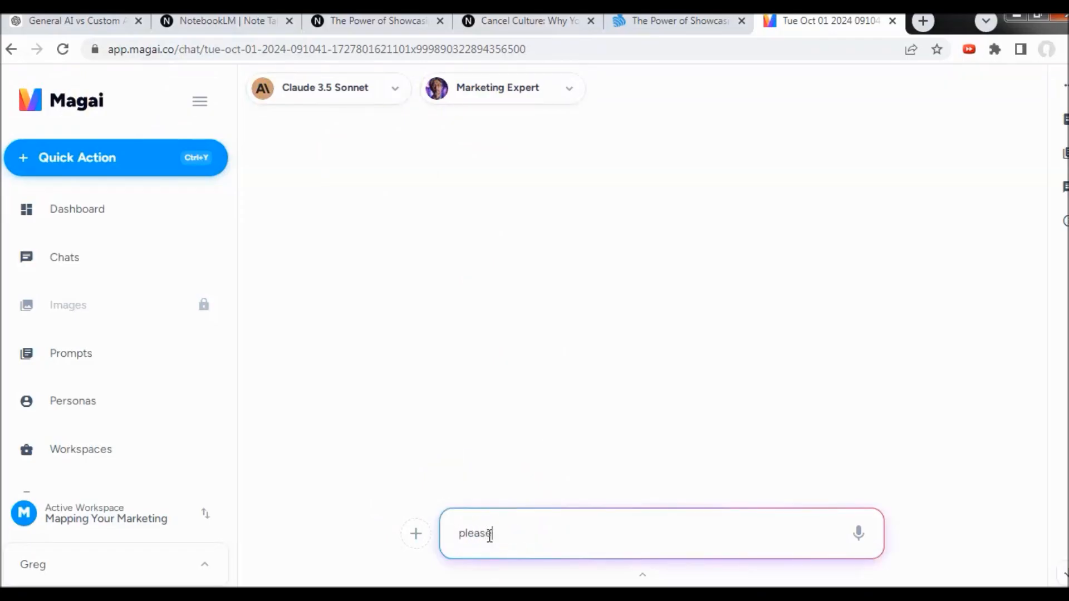
type("write me 3 versions of a f")
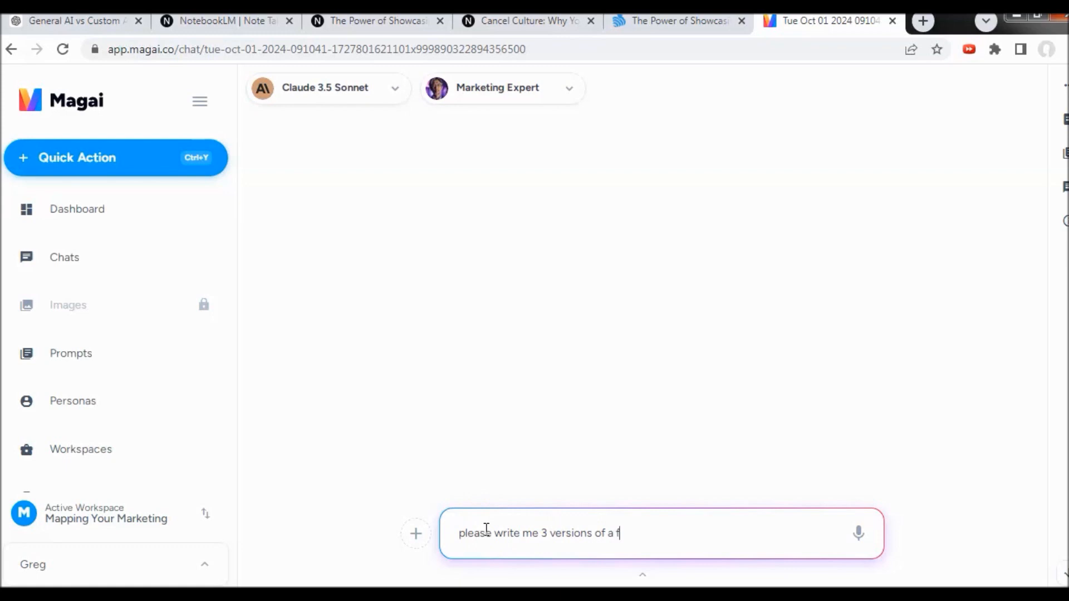
type("acebook post about ")
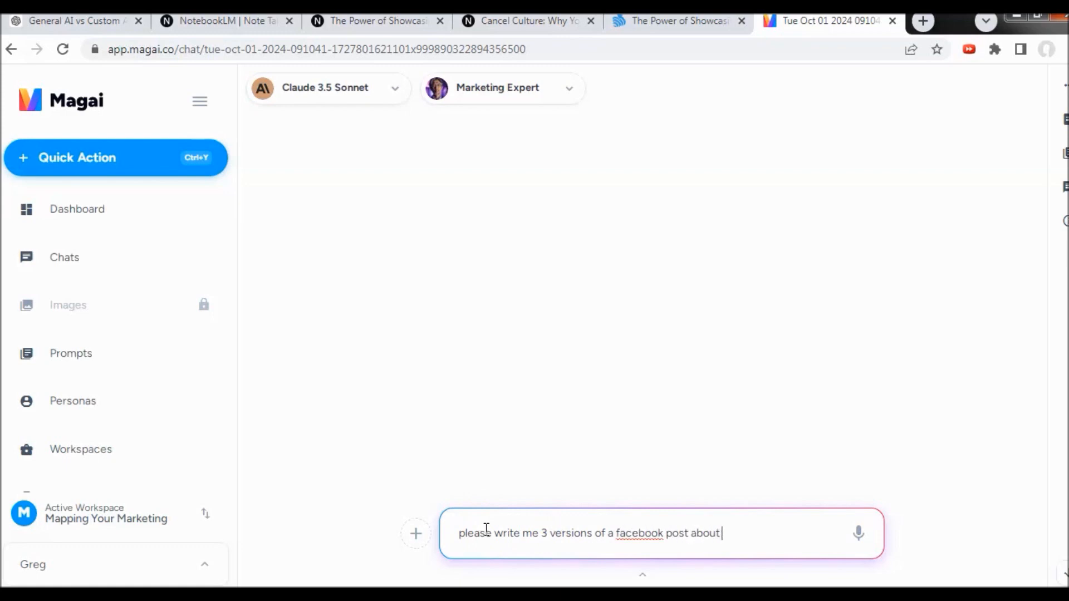
type("my upcoming AI workshop")
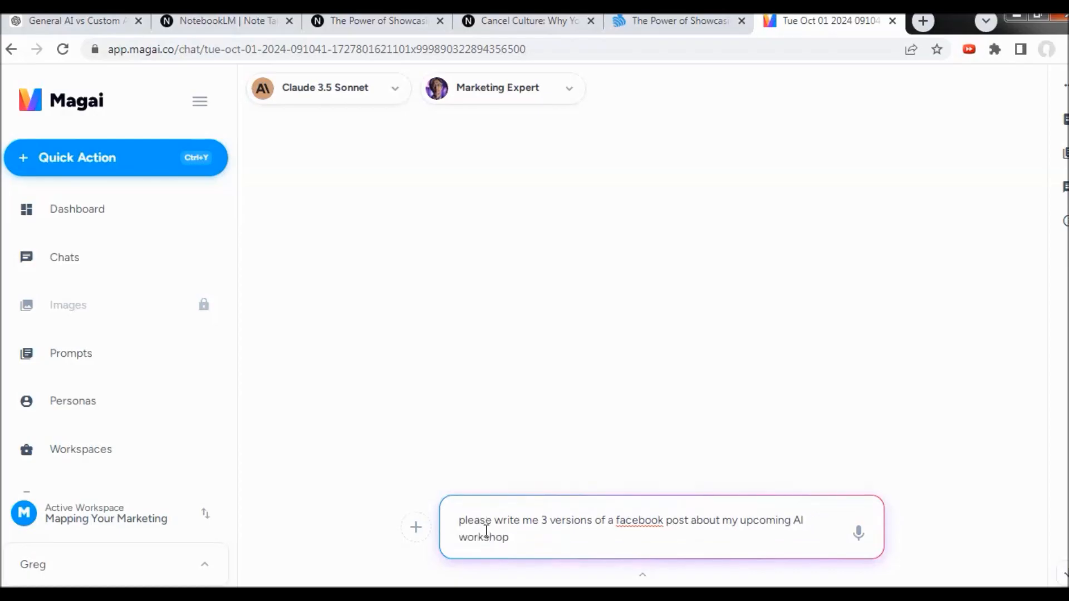
type(":")
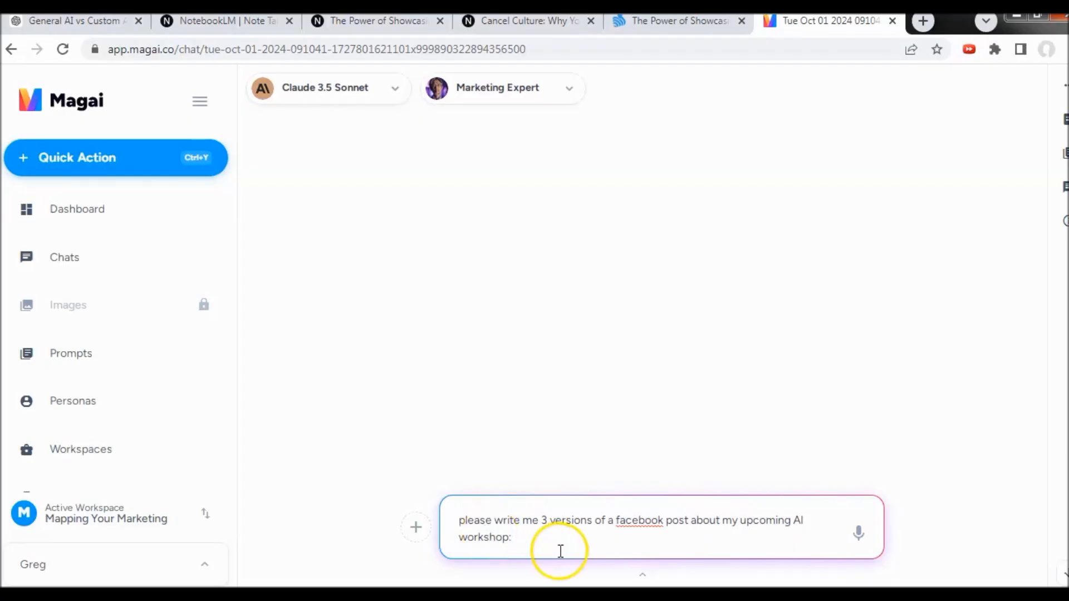
Step: Append the workshop description, from "AI workshops. Training. CustomGPT on your secure, private data." through "Funnels and automation.", and send the prompt
type("AI workshops. Training. CustomGPT on your secure, private data. Brand voice analysis. Reputation gap review. 24 step Disciplined Entrepreneurship ai enabled. 15 step Startup Tactics ai enabled. Reputation marketing. Social. Traffic. Funnels and automation.")
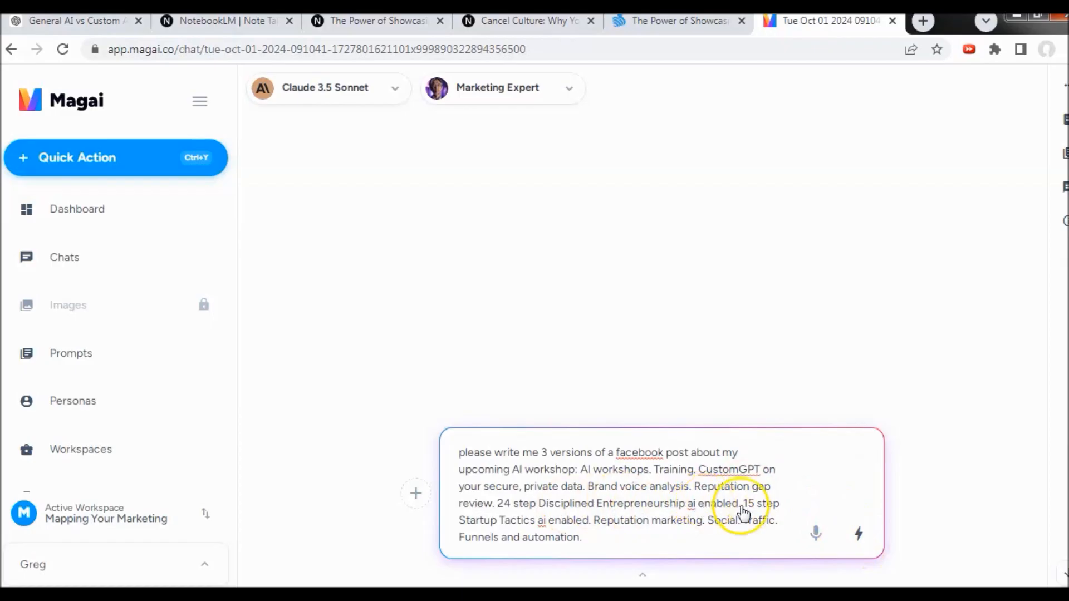
left_click(858, 535)
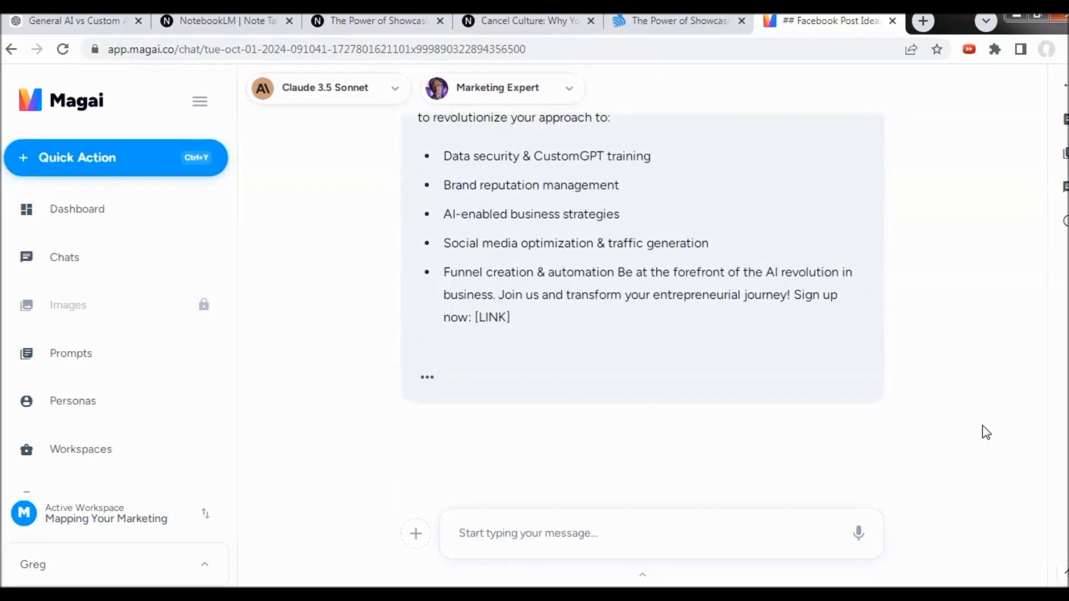
Step: Review the three generated Facebook post versions and compare them with the original prompt
scroll(566, 363, "up", 6)
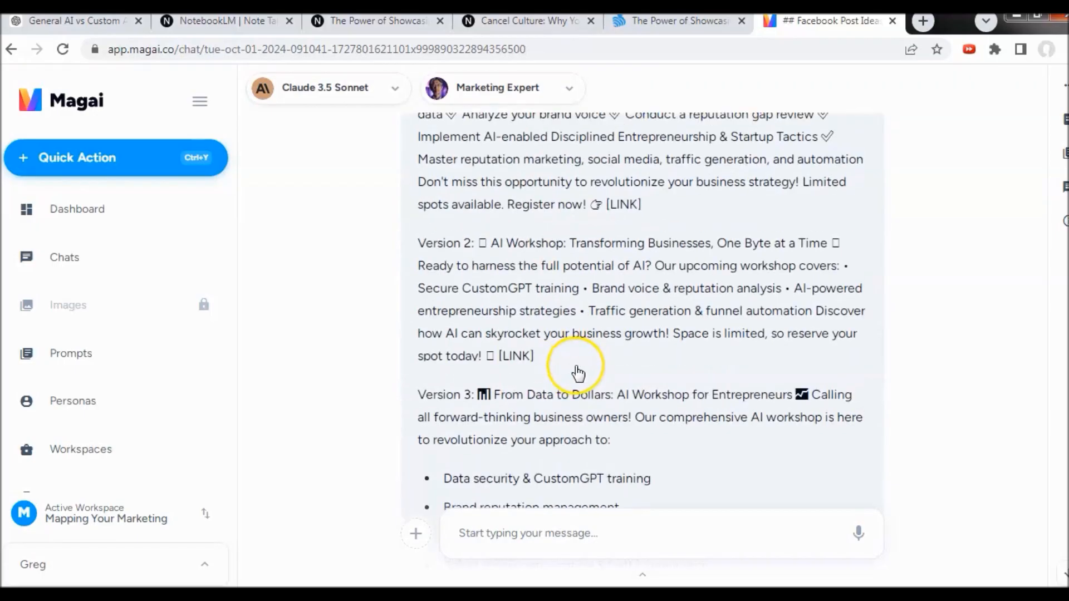
scroll(578, 372, "up", 7)
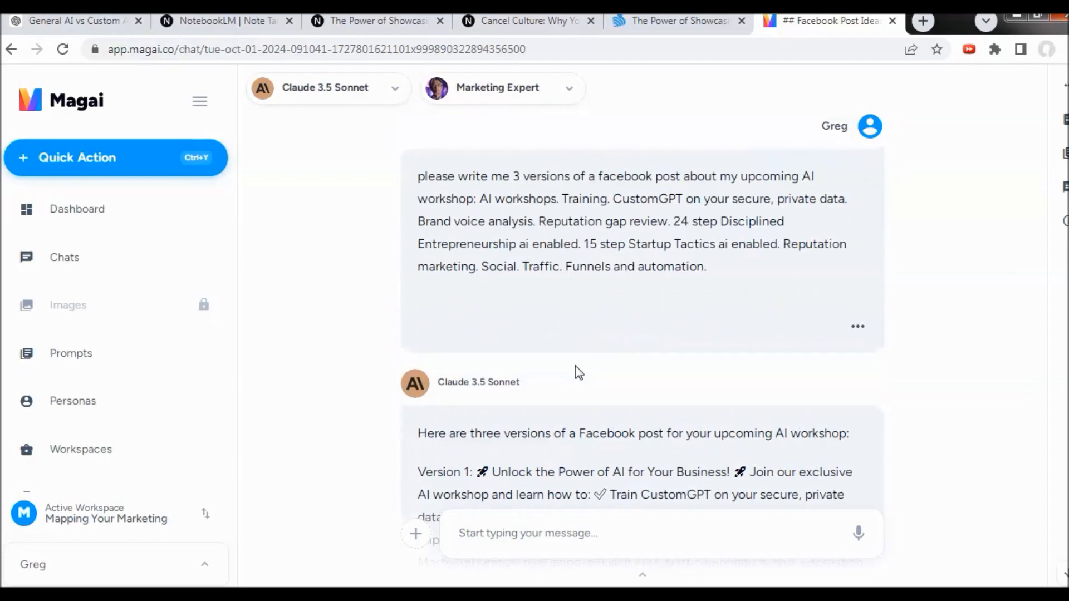
scroll(575, 366, "down", 3)
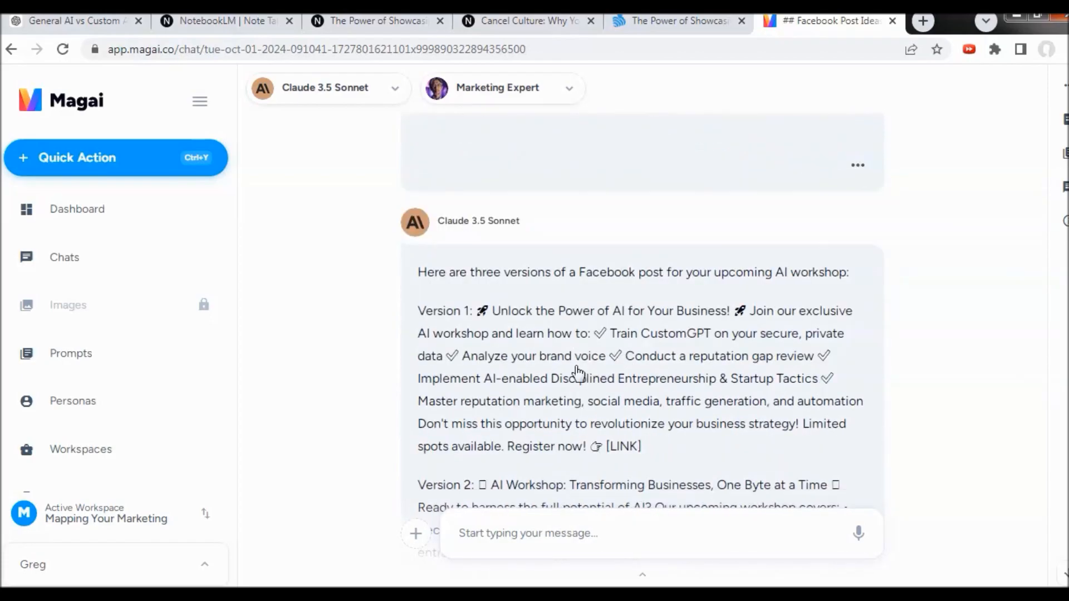
scroll(578, 372, "down", 2)
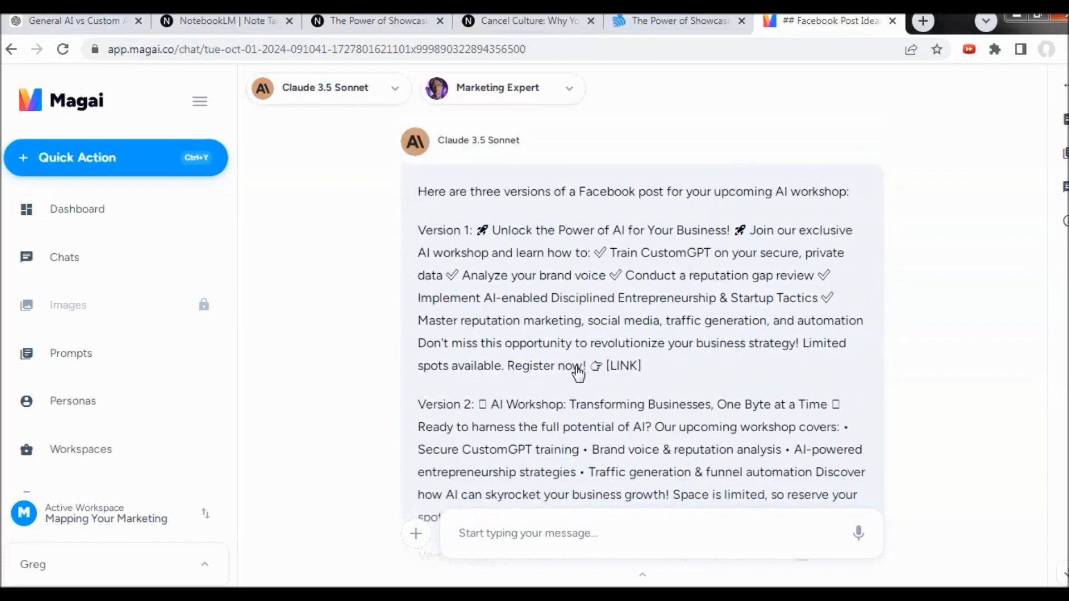
left_click(455, 238)
scroll(711, 311, "down", 3)
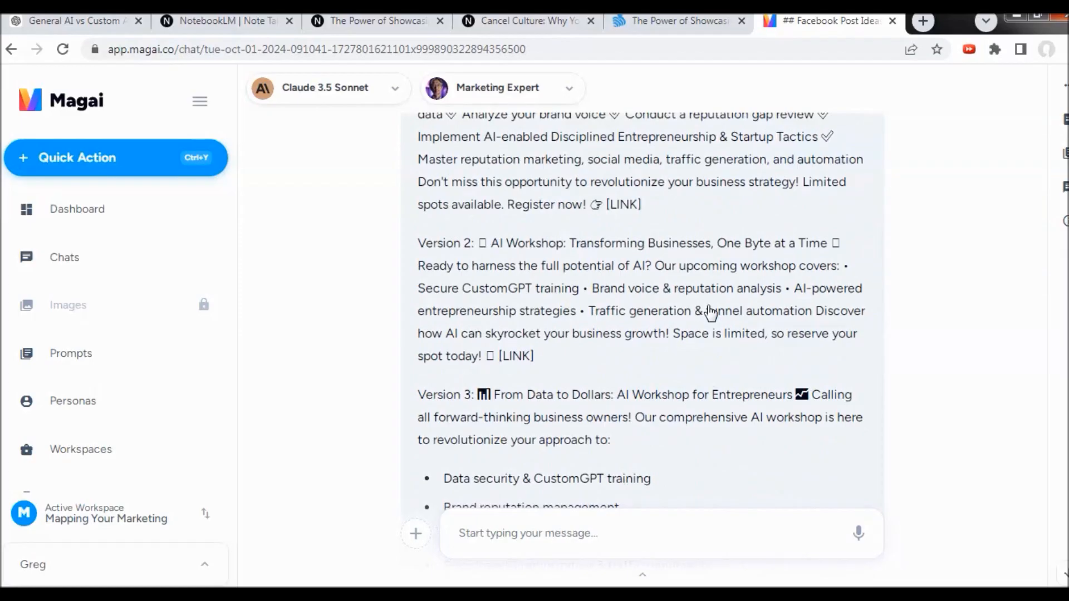
scroll(711, 312, "down", 3)
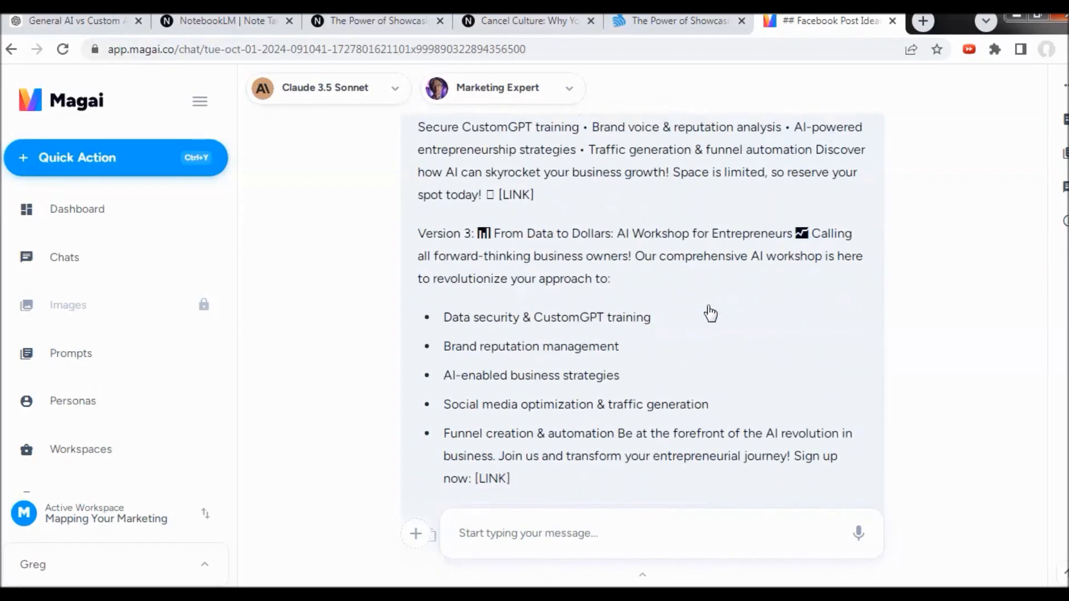
scroll(711, 313, "down", 3)
scroll(711, 313, "up", 10)
scroll(711, 312, "up", 3)
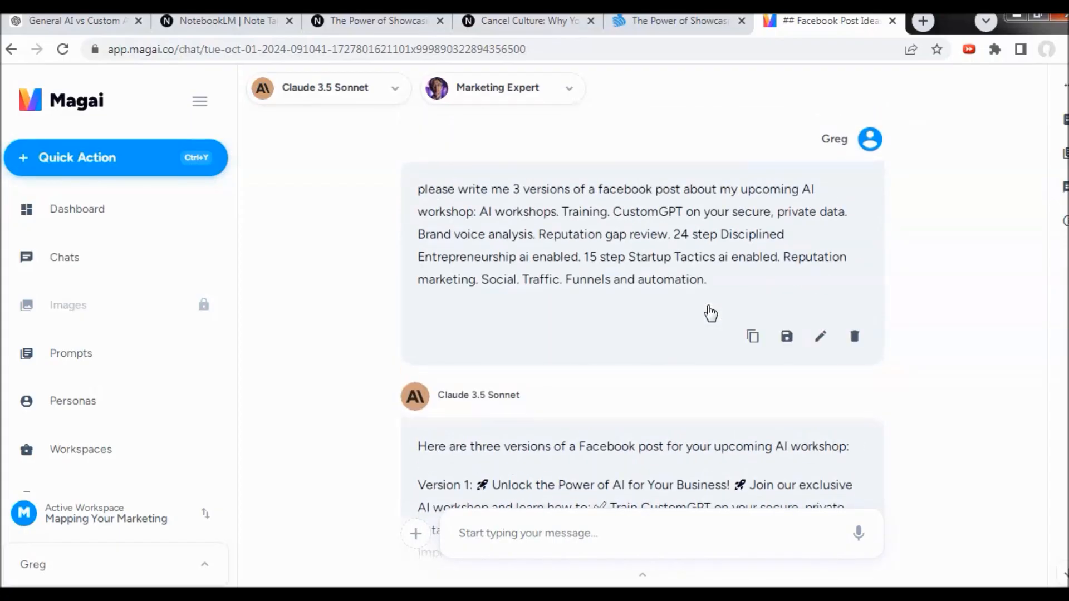
Step: Switch the chat's AI model to GPT-4o, keeping the Marketing Expert persona
left_click(395, 91)
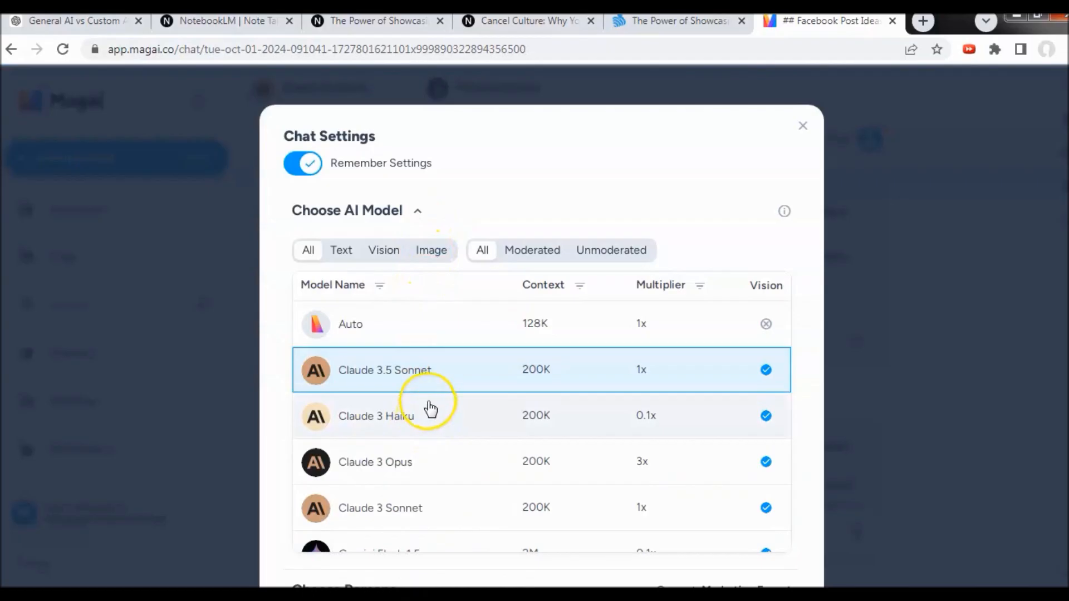
scroll(432, 411, "down", 5)
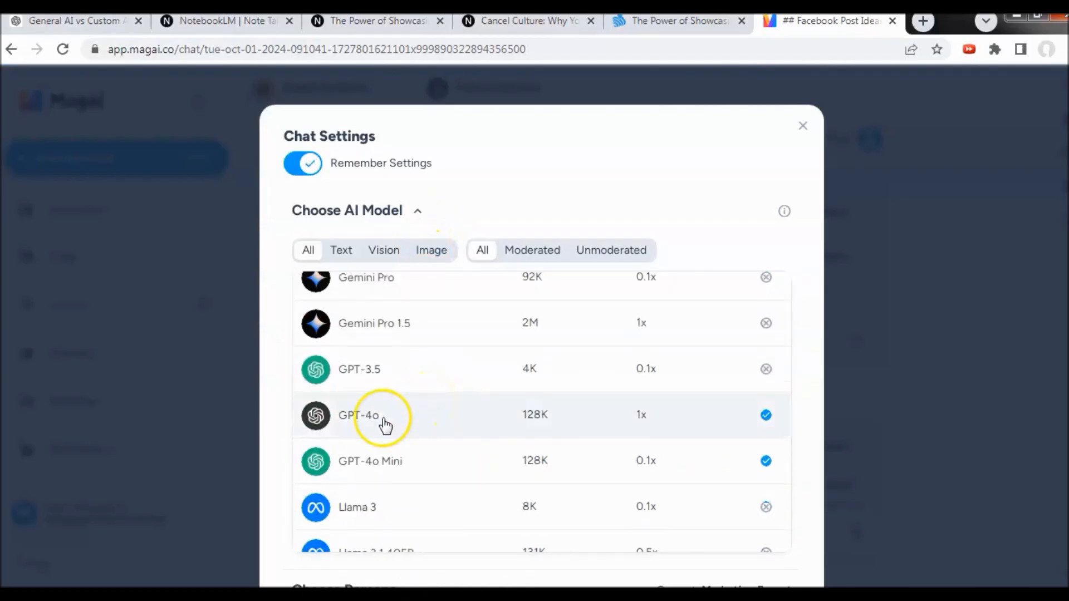
left_click(354, 423)
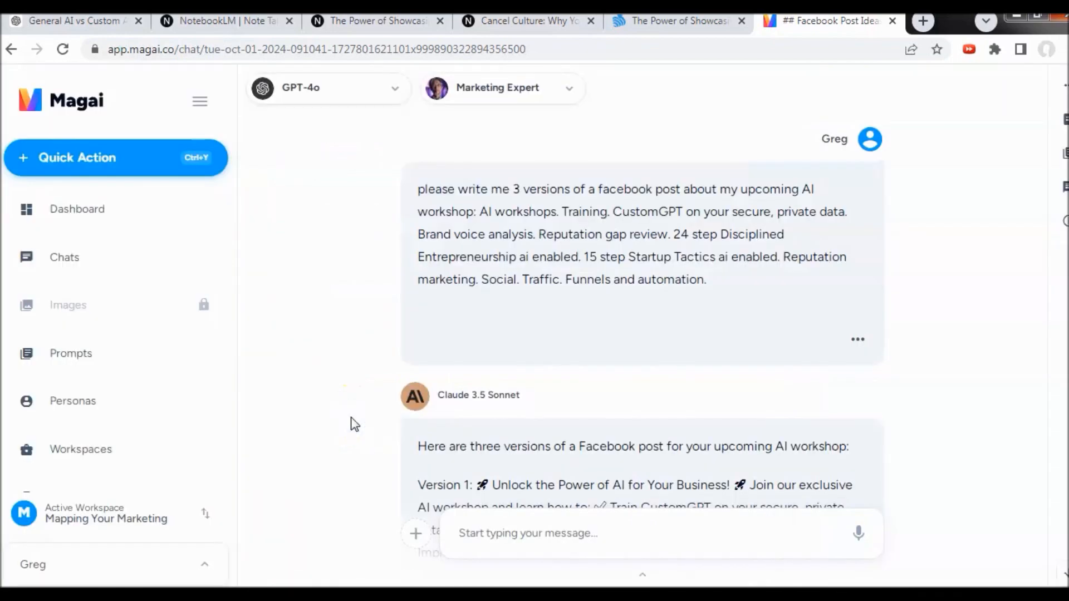
Step: Copy the original workshop prompt from the start of the chat into a new message and send it to GPT-4o
mouse_move(511, 232)
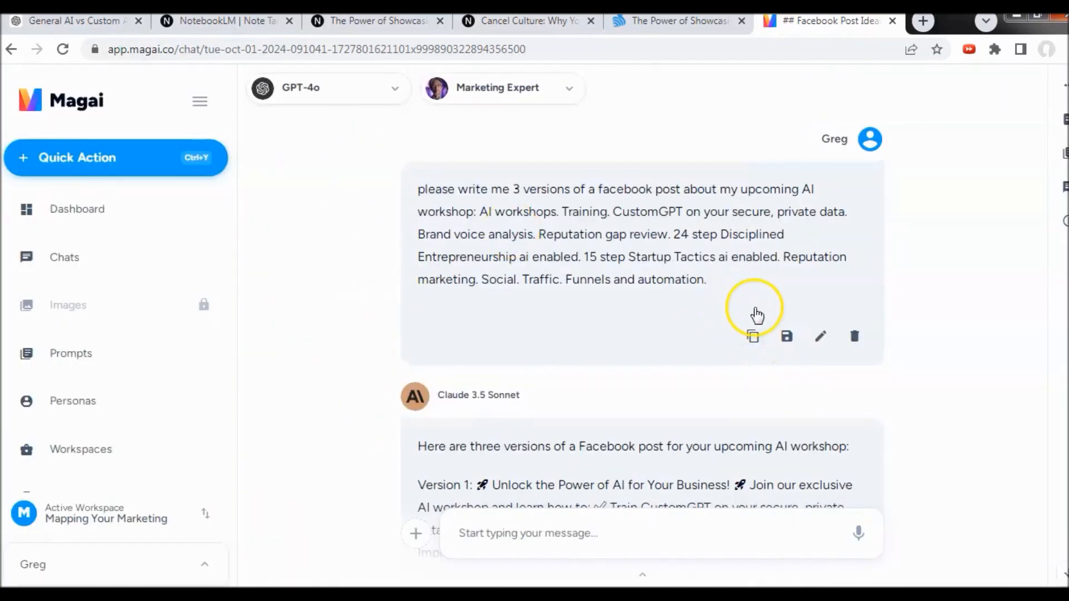
left_click(752, 341)
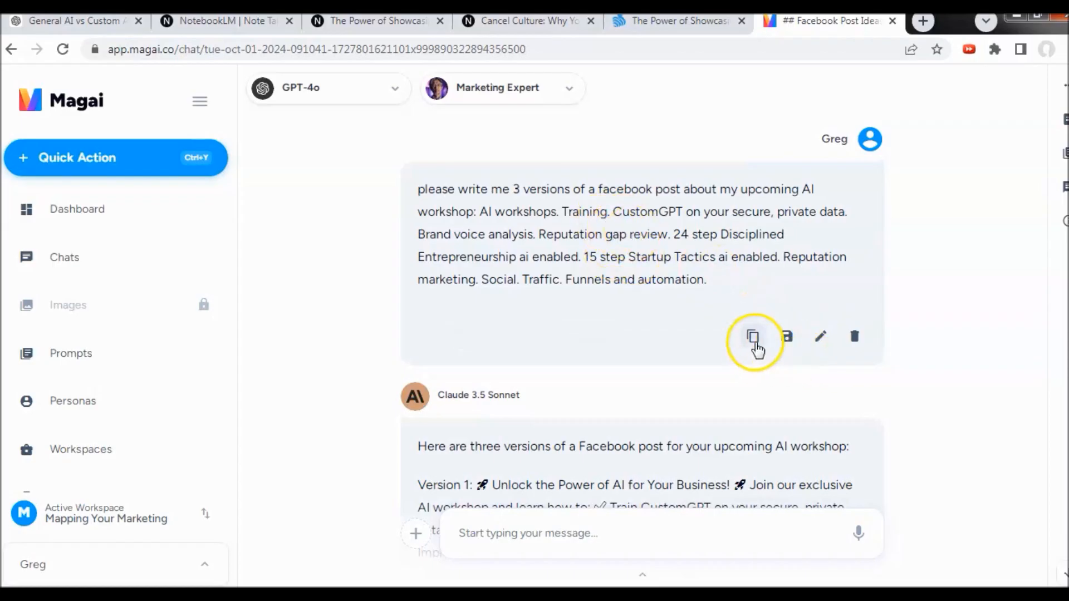
scroll(755, 340, "down", 15)
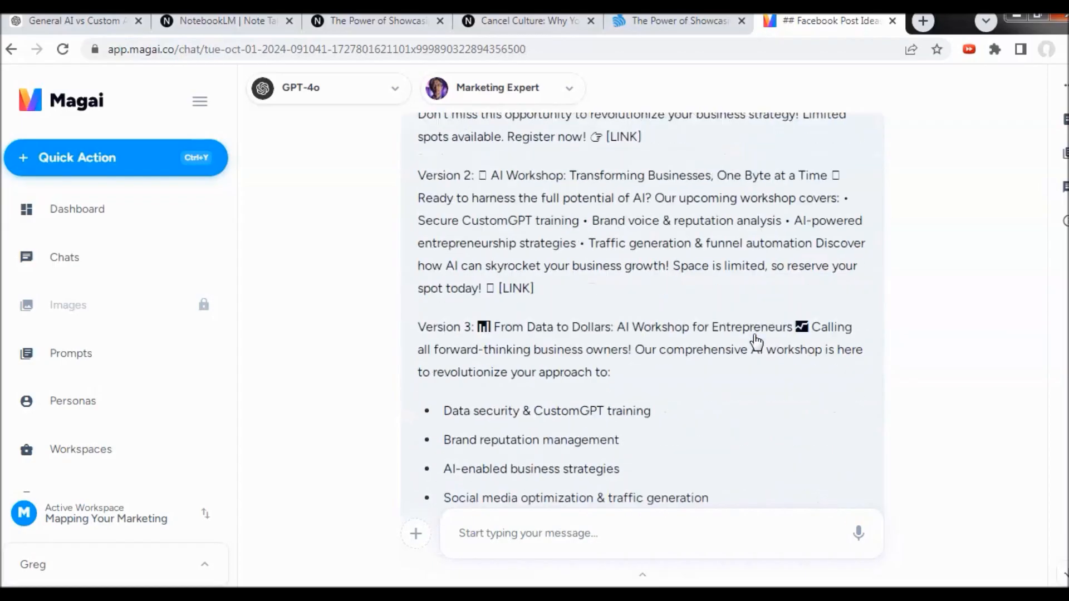
left_click(507, 531)
key("ctrl+v")
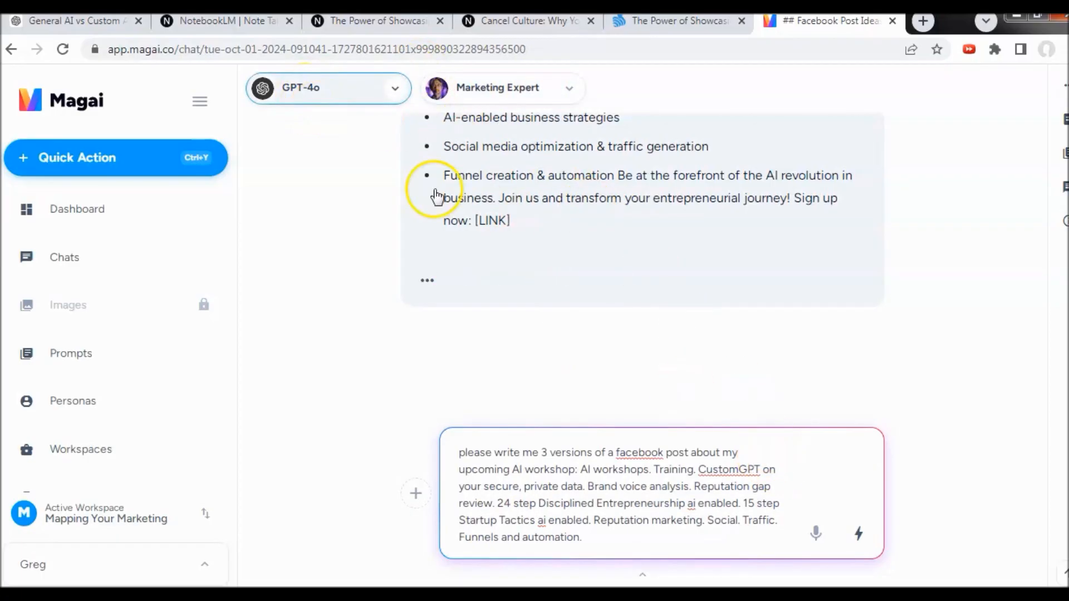
left_click(862, 538)
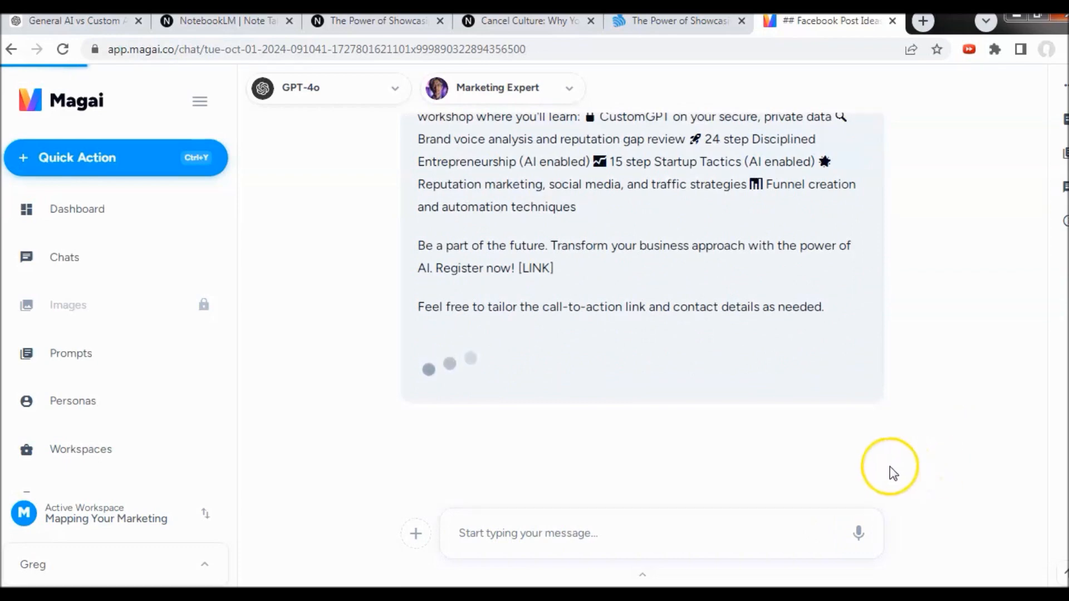
Step: Send the follow-up message "please expand the formatting" for the newly generated Facebook posts
scroll(894, 472, "up", 6)
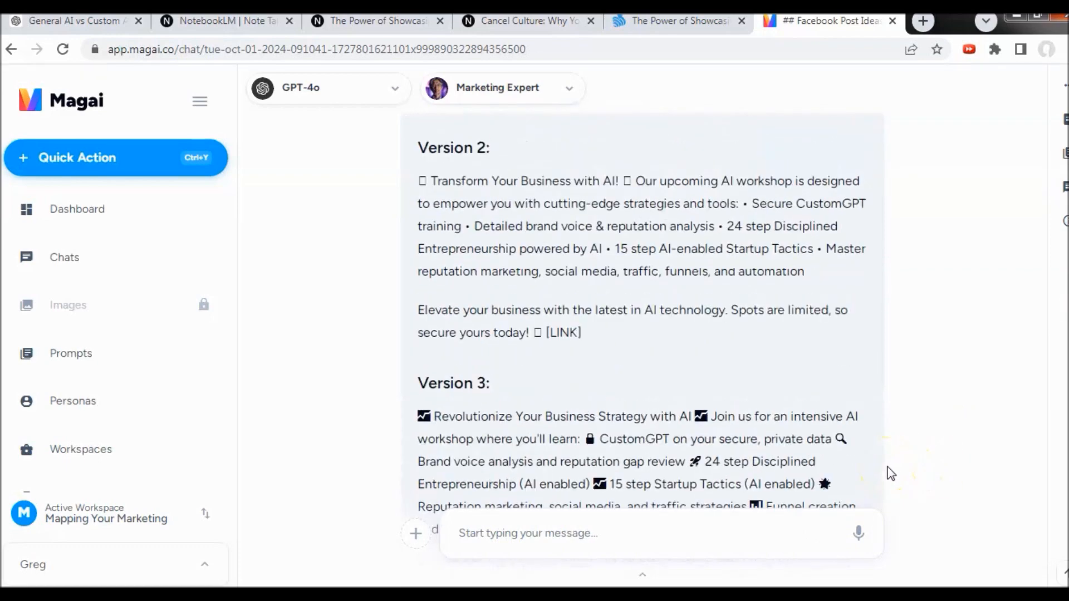
scroll(891, 473, "down", 7)
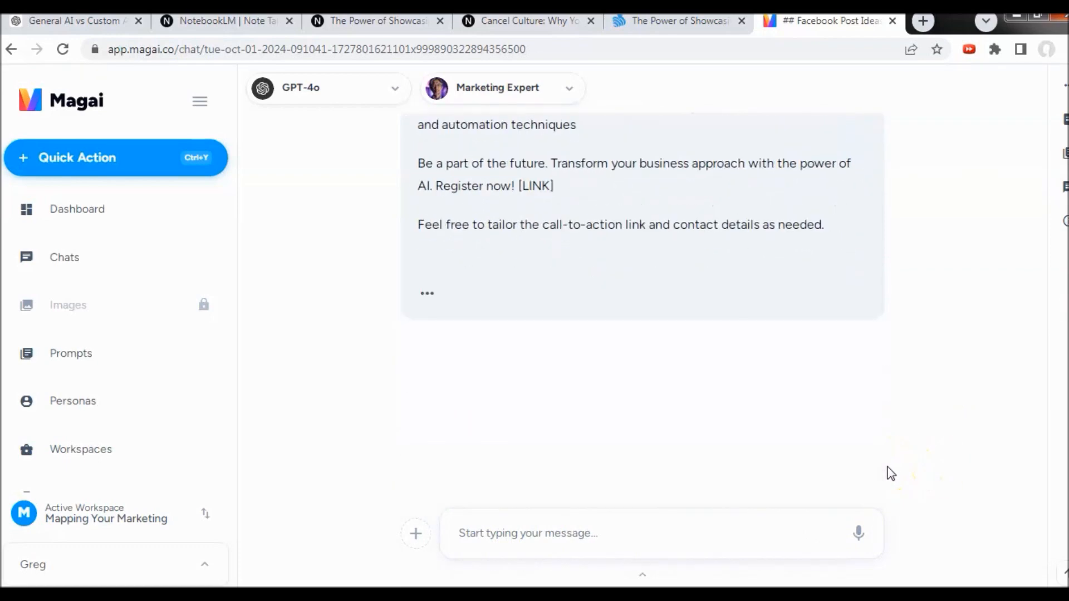
left_click(530, 532)
left_click(521, 541)
type("please expand the formatting")
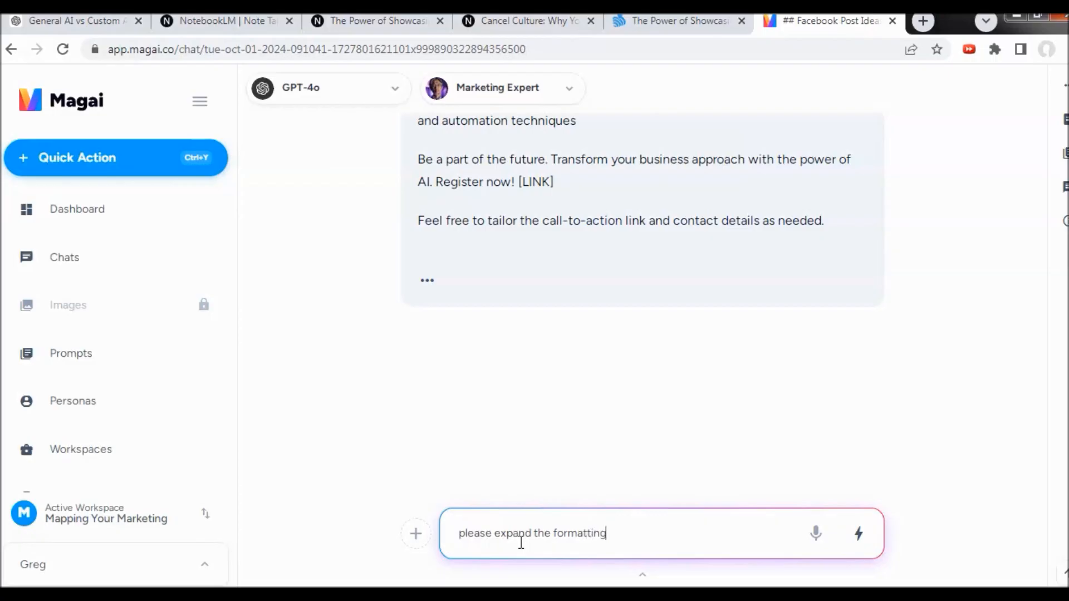
key("shift+Return")
left_click(755, 538)
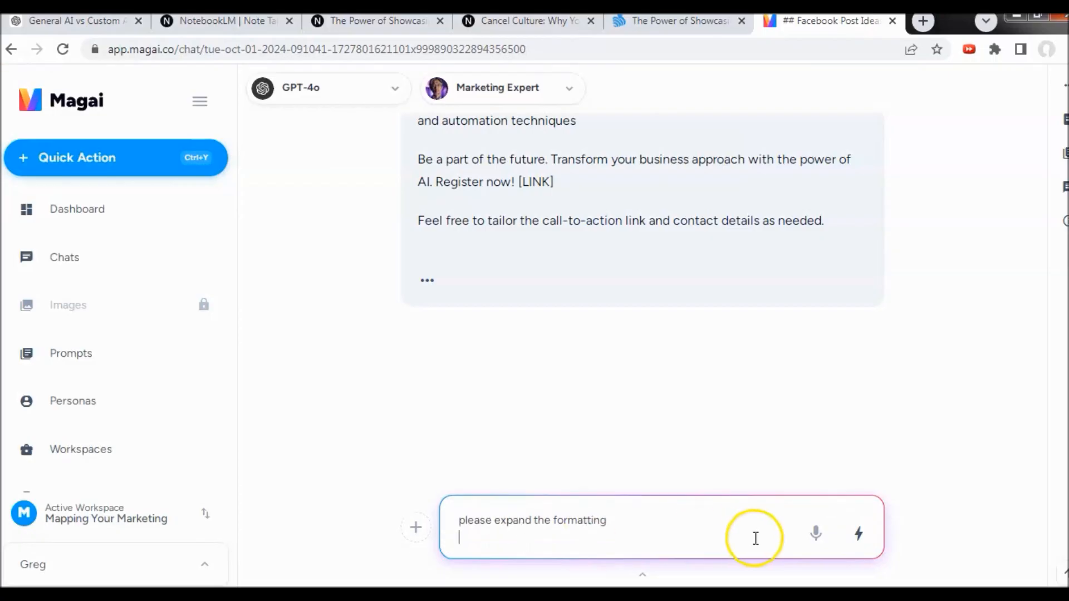
left_click(857, 535)
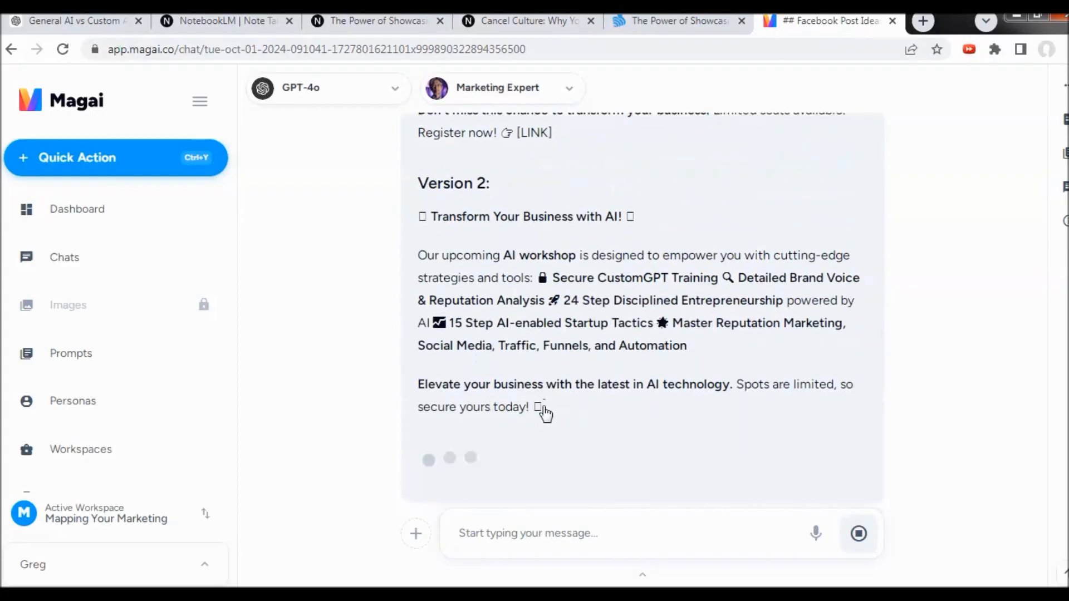
Step: Review the reformatted Facebook posts from Version 3 back up to Version 1, checking their layout and emphasis
left_click(549, 433)
scroll(558, 439, "up", 2)
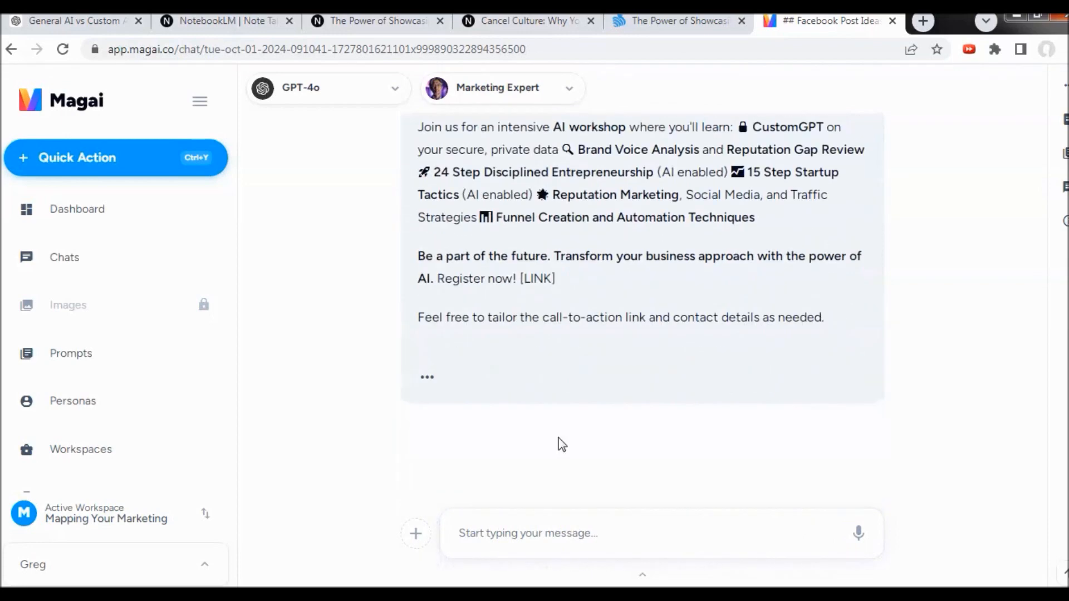
scroll(561, 444, "up", 2)
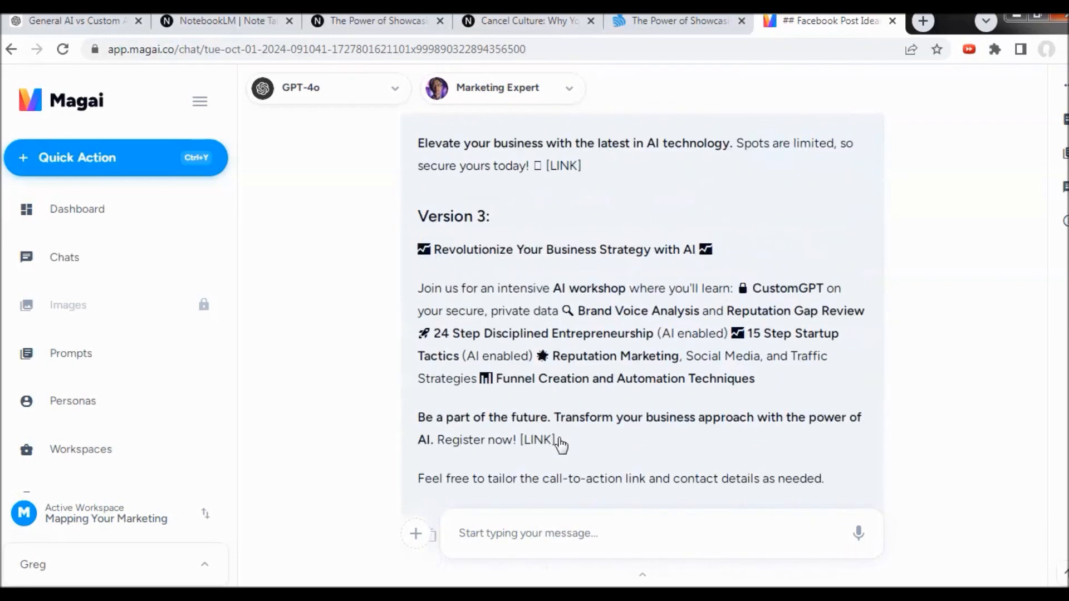
left_click(580, 320)
scroll(680, 336, "up", 2)
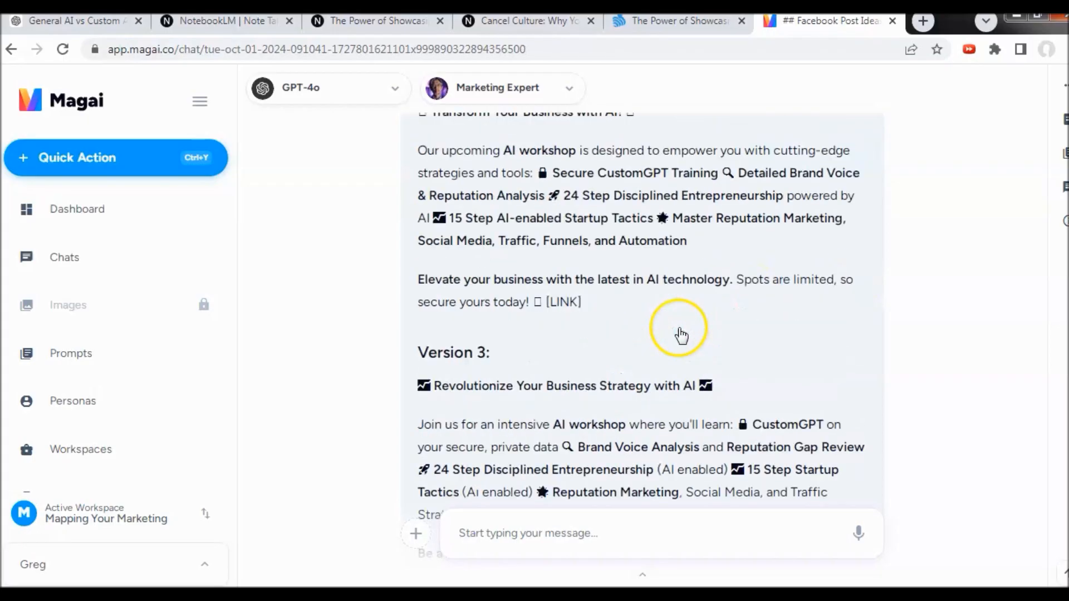
scroll(681, 336, "up", 3)
scroll(683, 334, "up", 3)
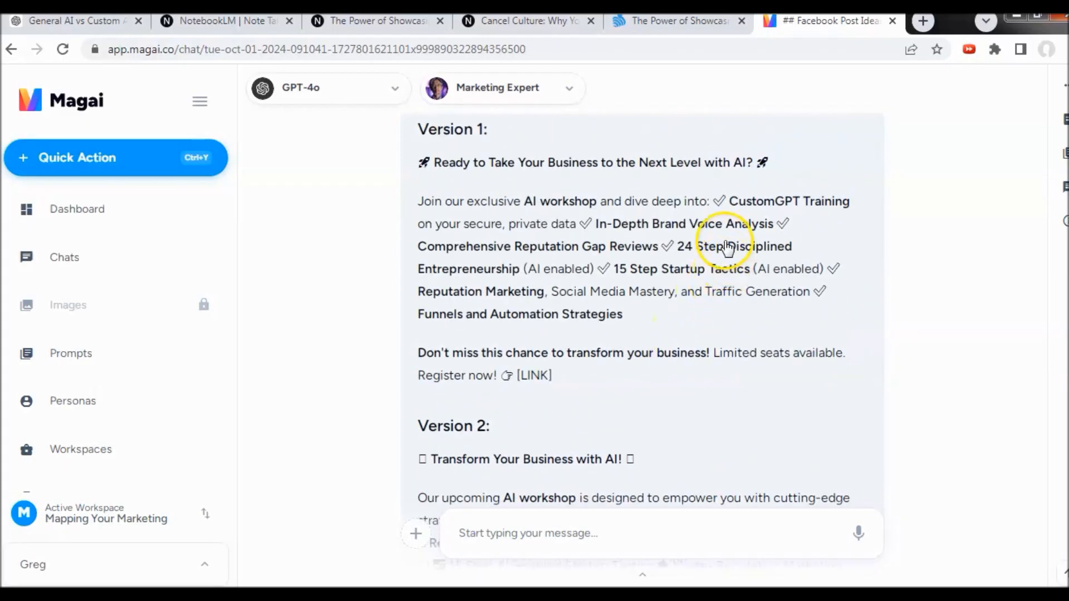